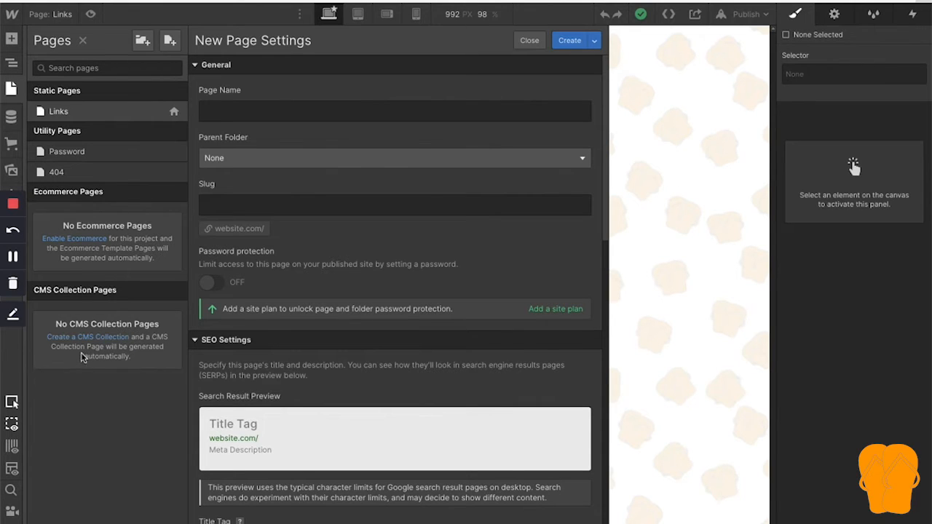
Start a new page and name it Home
left_click(169, 42)
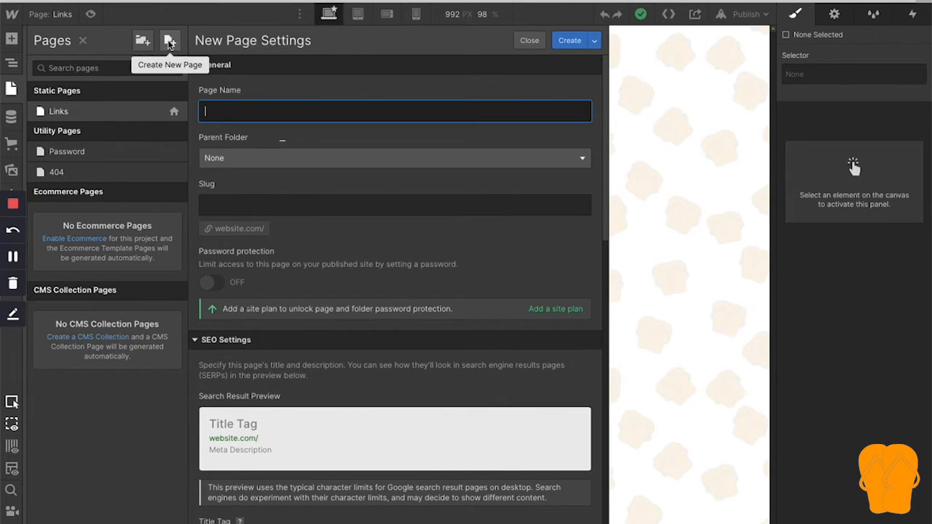
type("HOme")
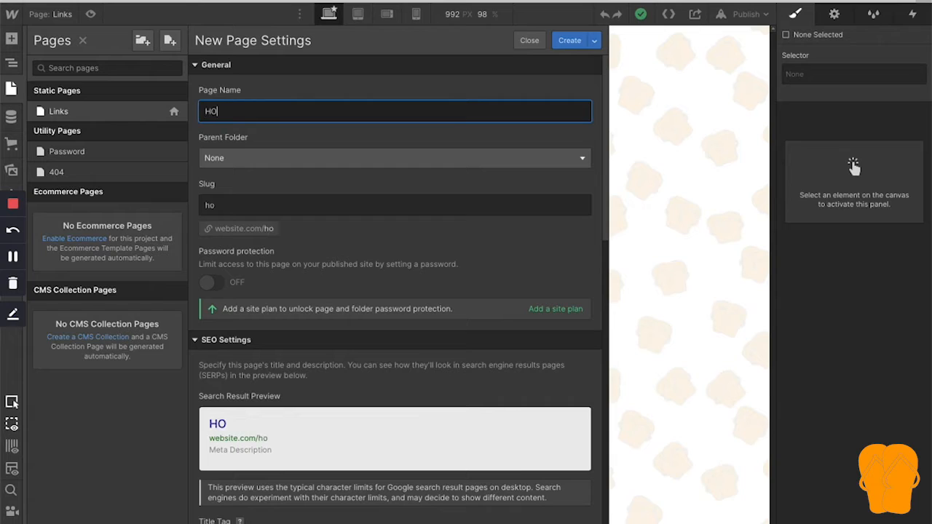
key("BackSpace")
key("BackSpace")
key("BackSpace")
type("ome")
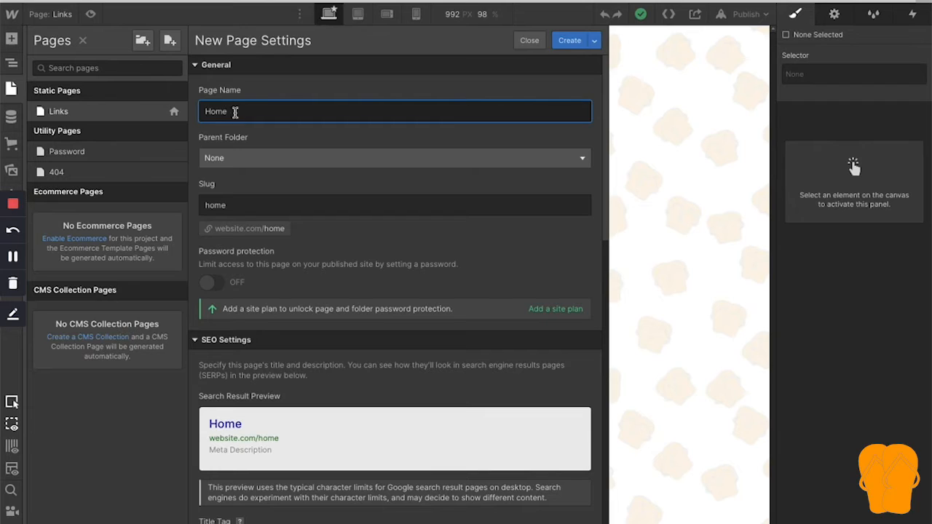
Try main as the new page's slug, and set the slug back to home
left_click(233, 205)
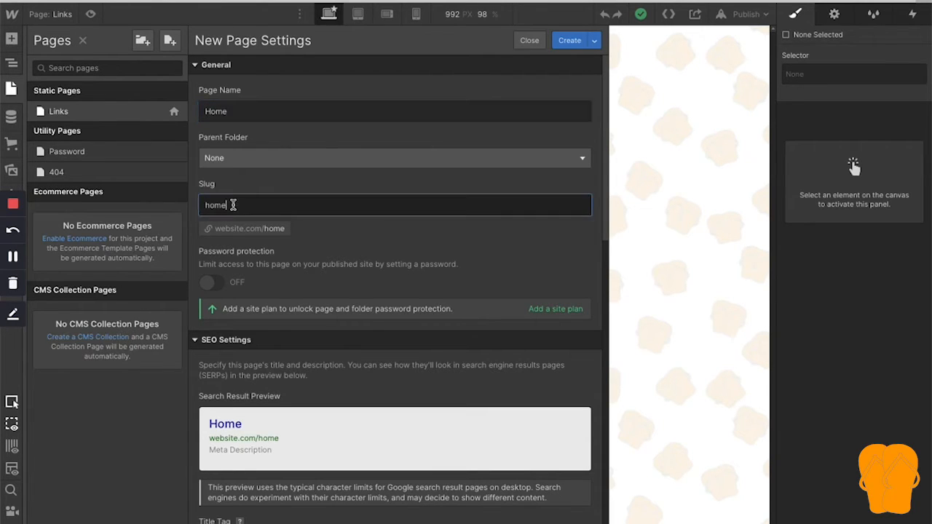
key("BackSpace")
key("BackSpace")
key("BackSpace")
key("BackSpace")
type("main")
key("BackSpace")
key("BackSpace")
key("BackSpace")
key("BackSpace")
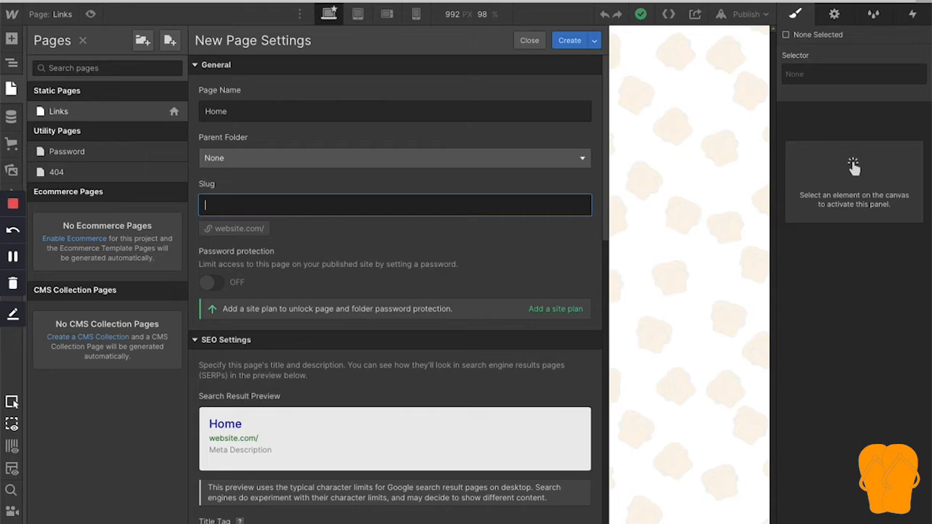
type("home")
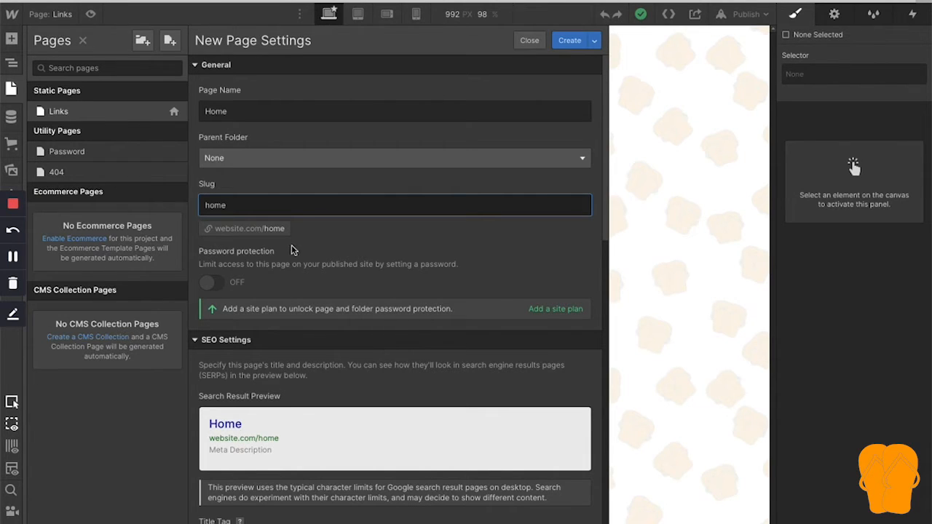
Replace the default title tag in the page's SEO settings with "Susies Awesome Store: Home"
left_click(243, 111)
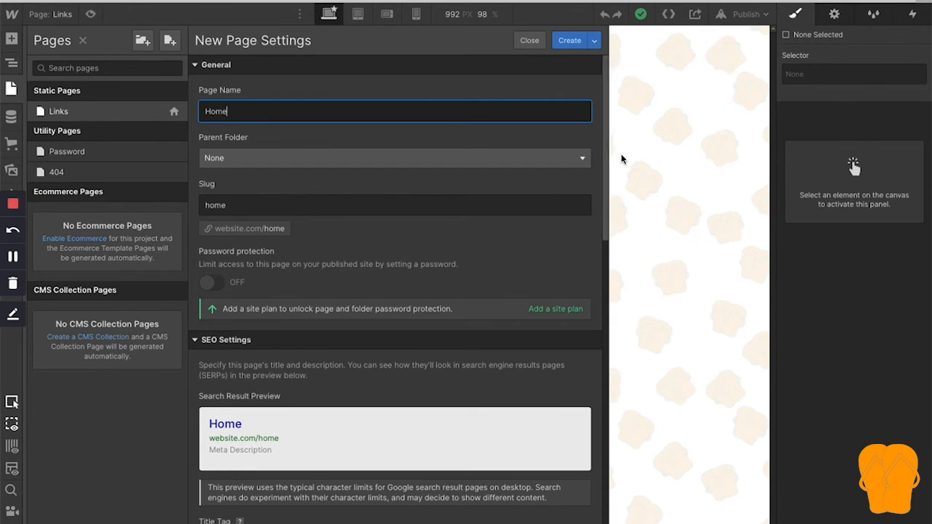
left_click_drag(604, 195, 610, 246)
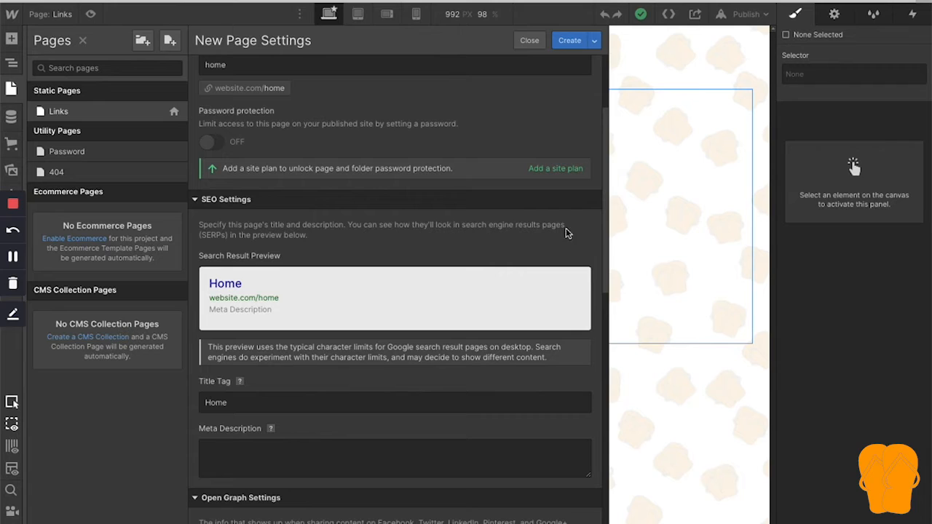
left_click_drag(607, 236, 609, 282)
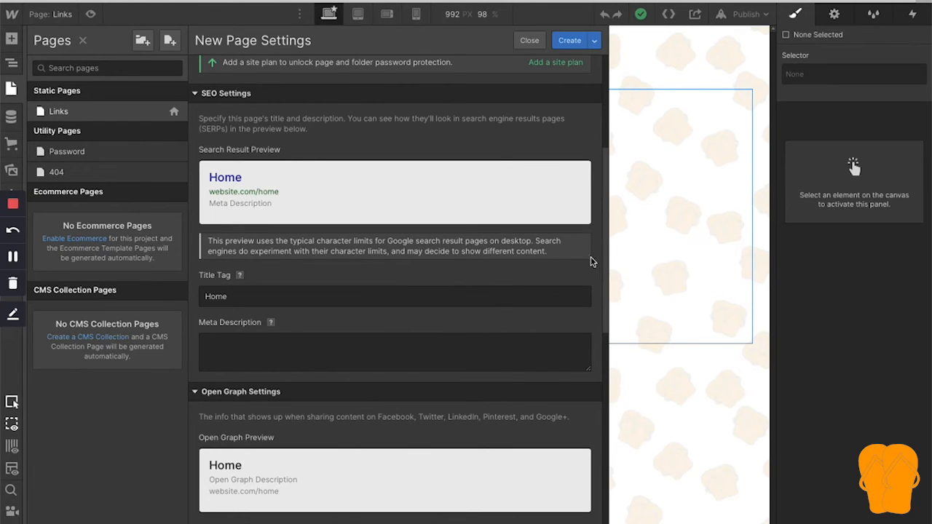
mouse_move(602, 267)
left_mouse_down()
mouse_move(602, 216)
mouse_move(603, 282)
left_mouse_up()
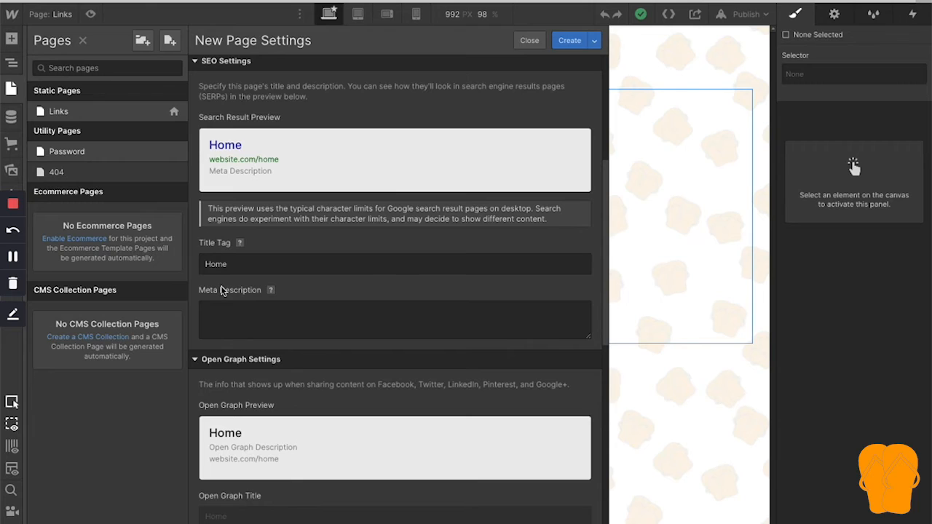
mouse_move(237, 243)
left_click_drag(240, 268, 161, 267)
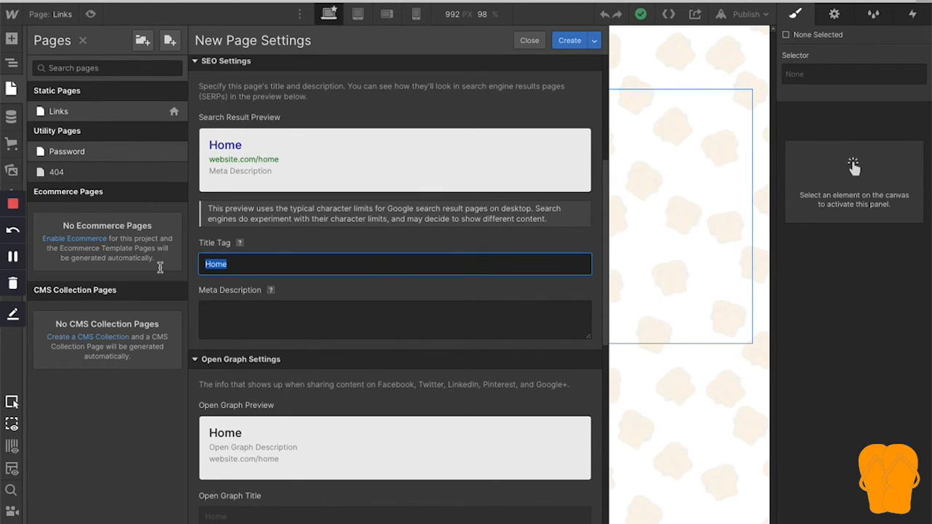
key("BackSpace")
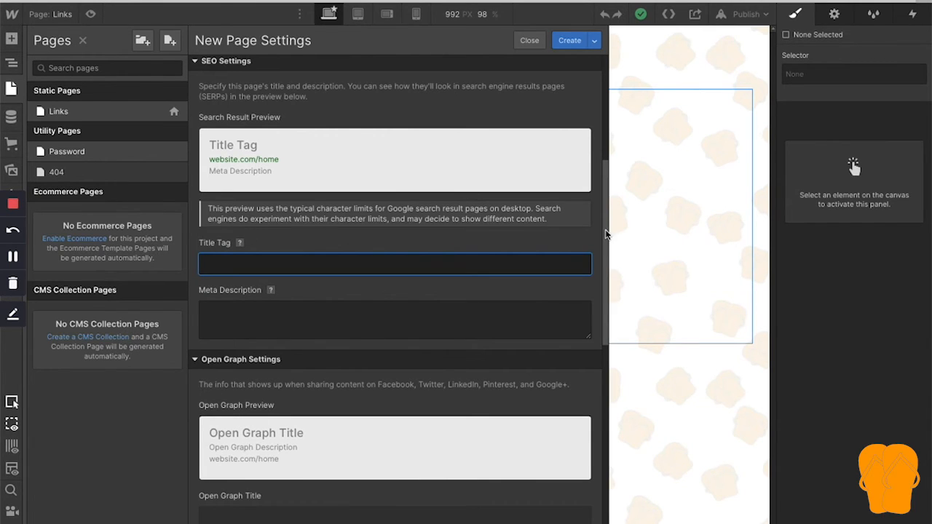
left_click_drag(607, 230, 604, 146)
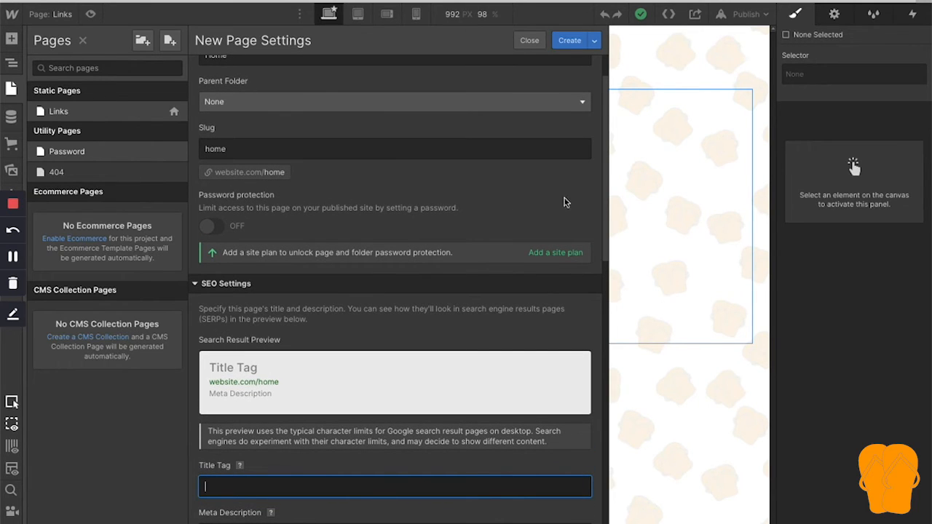
left_click_drag(607, 211, 609, 306)
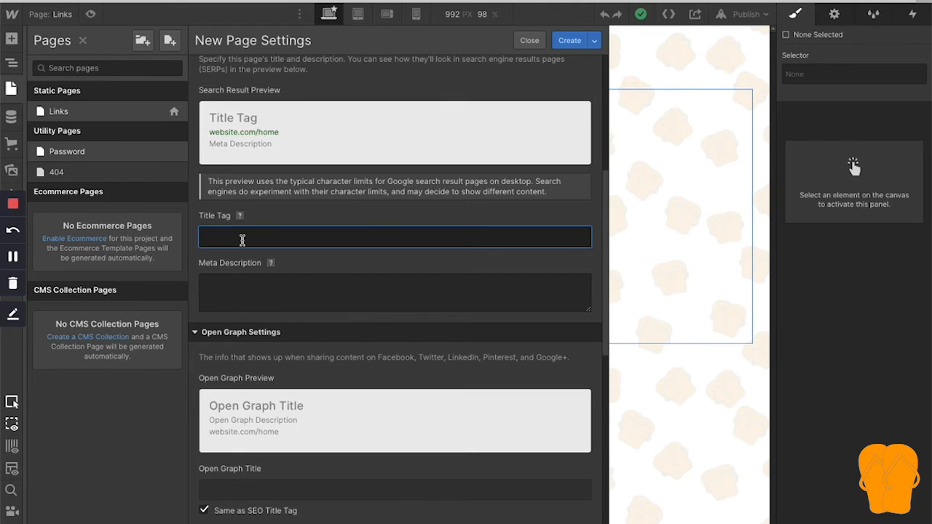
type("Sus")
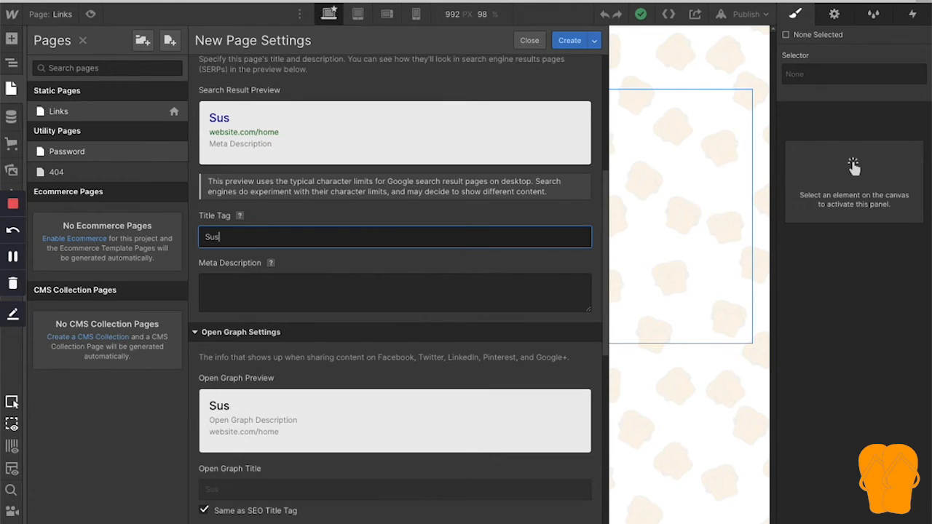
type("ies Aw")
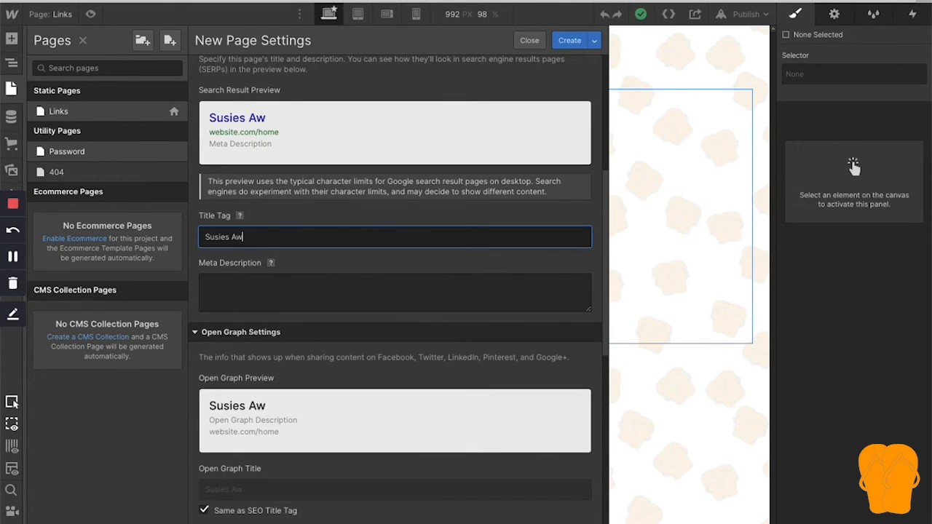
type("esome Stroe")
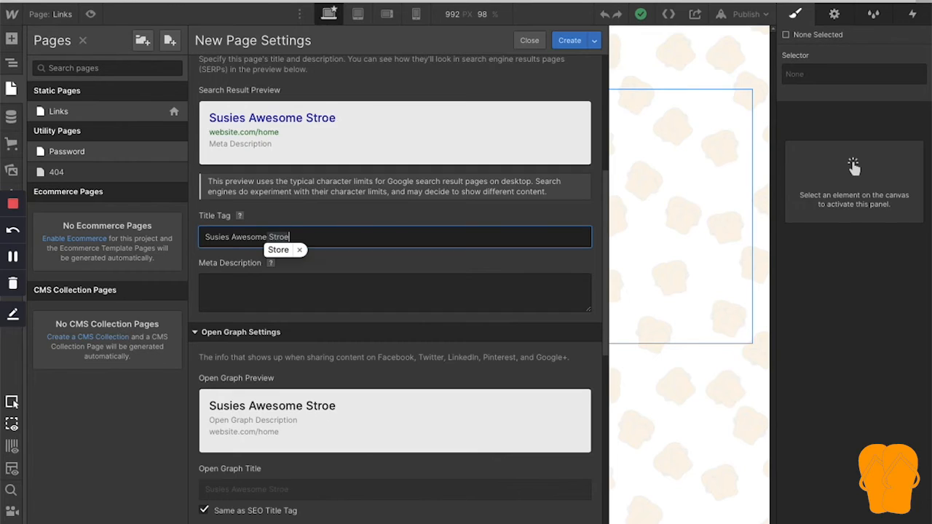
key("BackSpace")
key("BackSpace")
key("BackSpace")
type("ore")
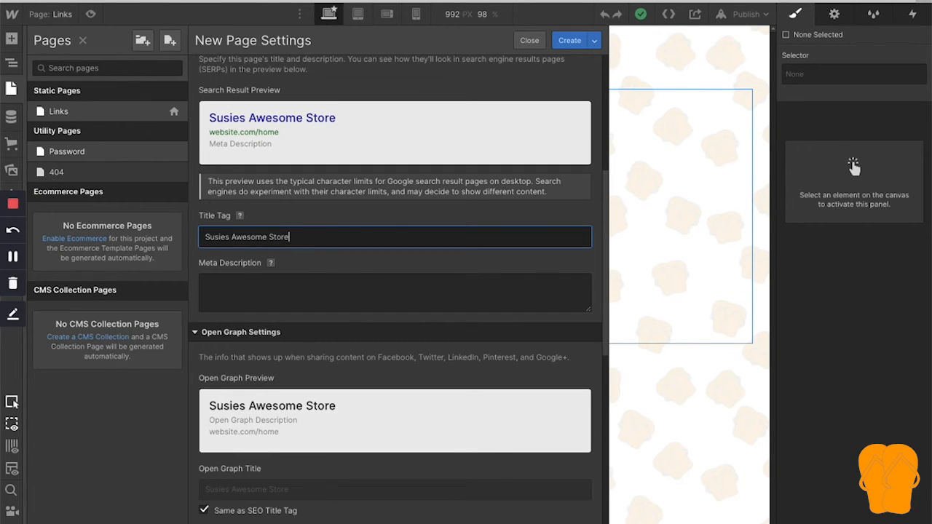
type(": Home")
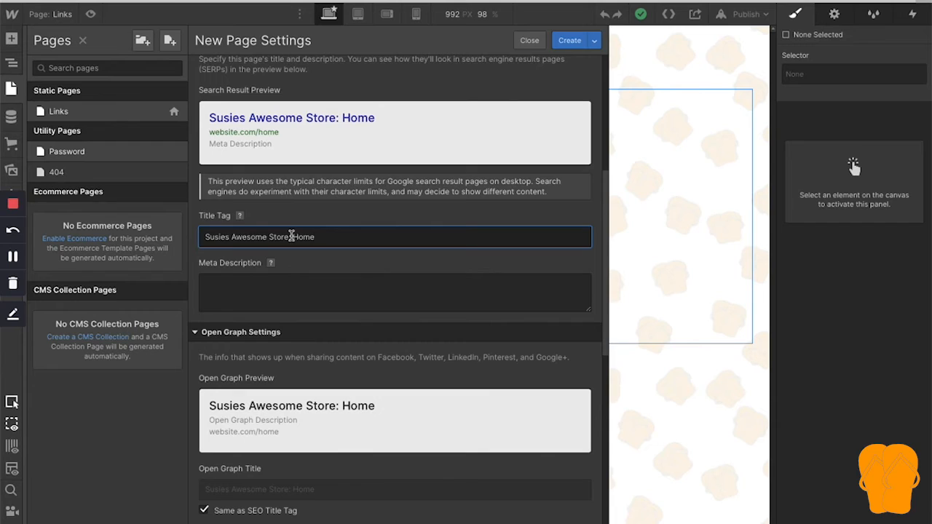
Enter the meta description "Welcome to Susies Awesome Store. Selling all your customized t-shirt needs."
left_click(274, 284)
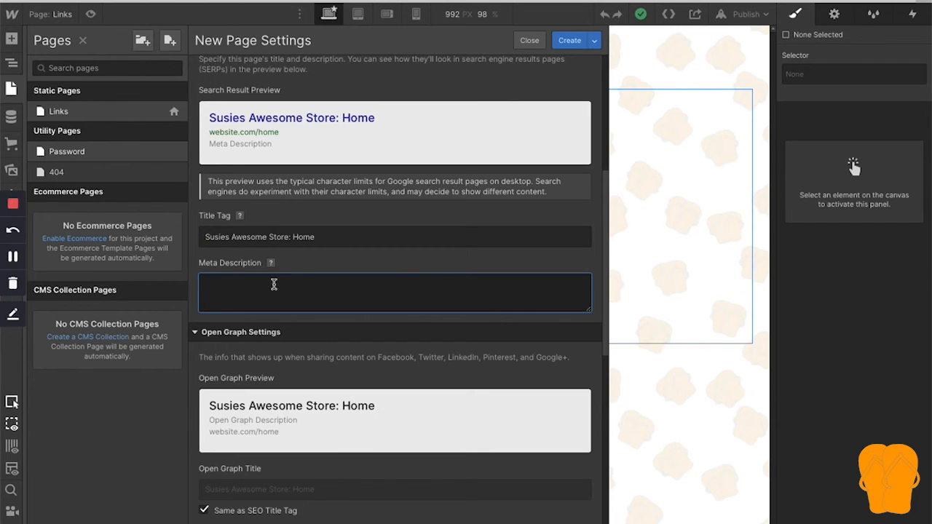
mouse_move(272, 263)
type("Welcome to Su")
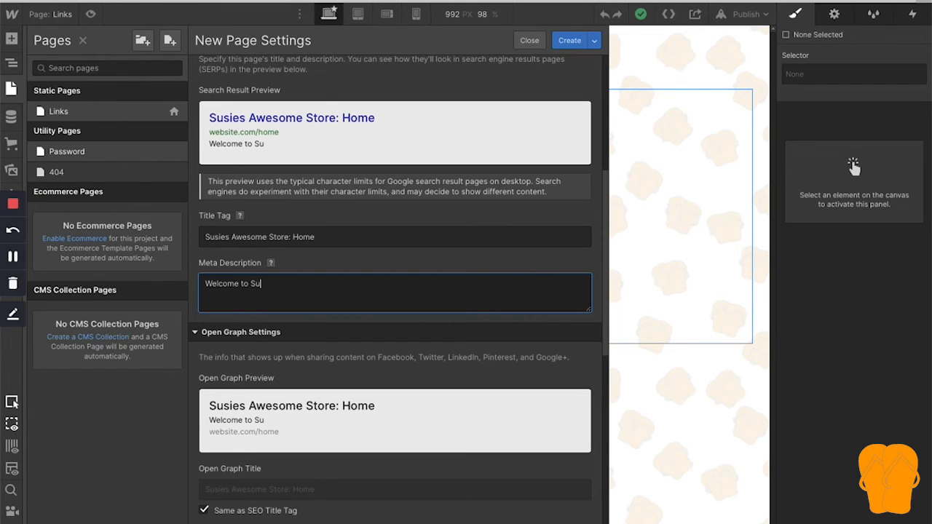
type("sies Awesome Sore")
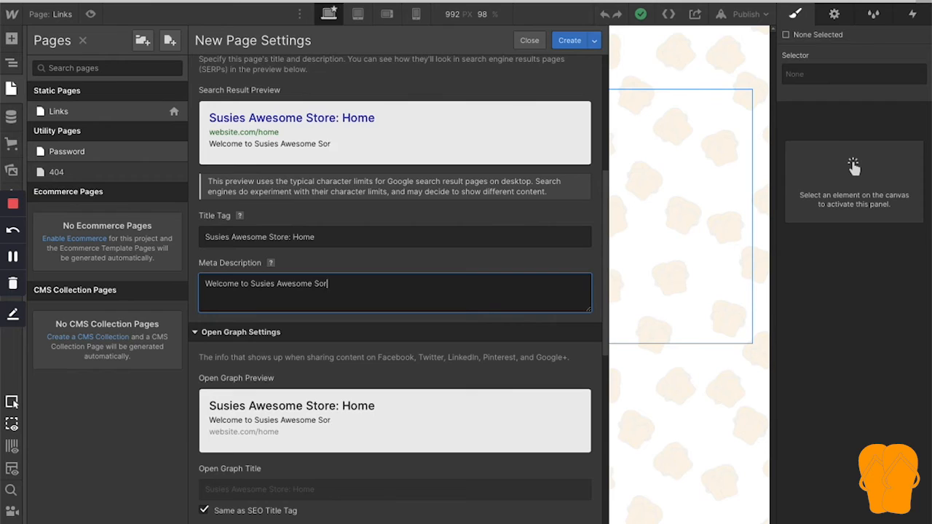
key("BackSpace")
key("BackSpace")
key("BackSpace")
type("tore.  Selling ")
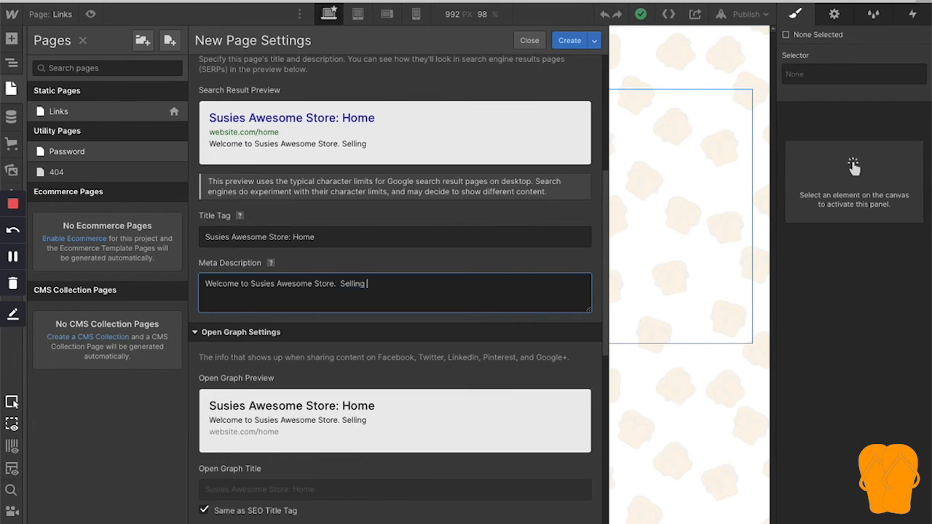
type("all your customized ")
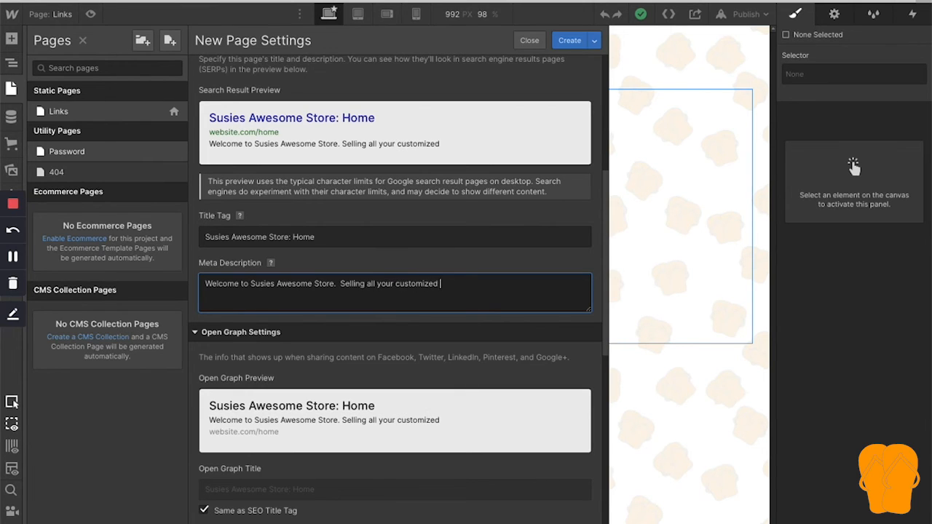
type("t0shirt")
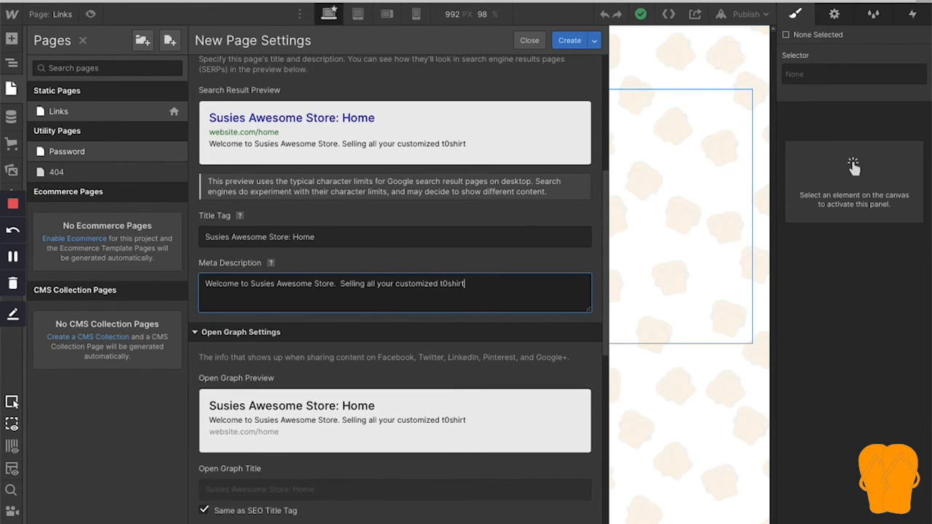
key("BackSpace")
key("BackSpace")
key("BackSpace")
key("BackSpace")
key("BackSpace")
key("BackSpace")
type("-shirt needs.")
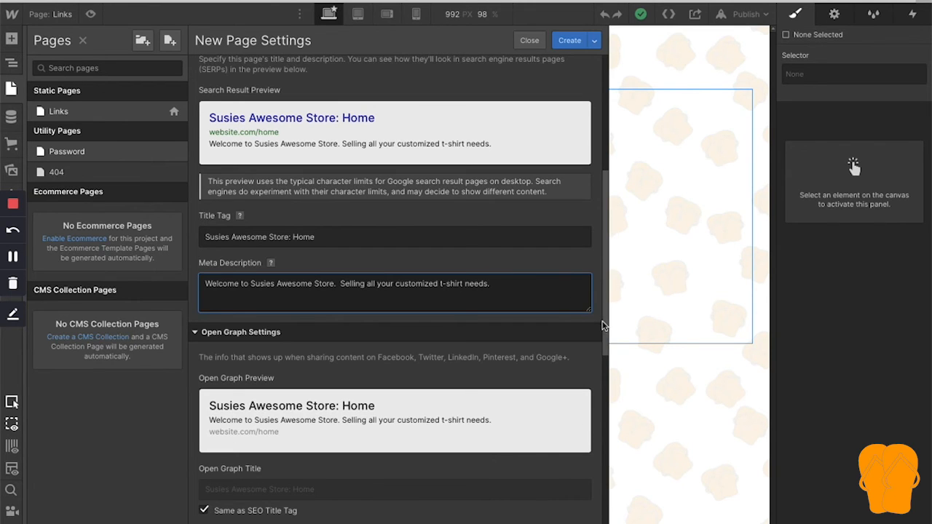
Review the new page's Open Graph and site search settings, and compare them with the search result preview
left_click_drag(604, 322, 606, 409)
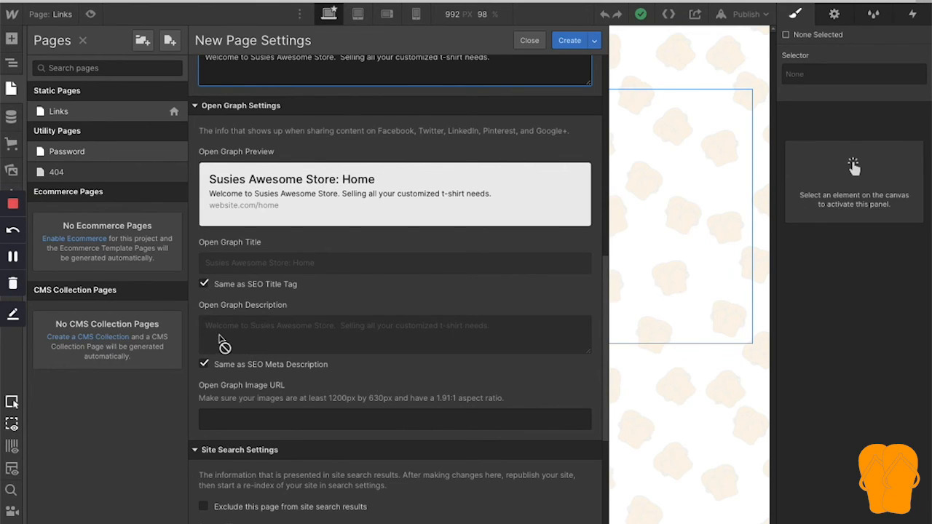
left_click(224, 421)
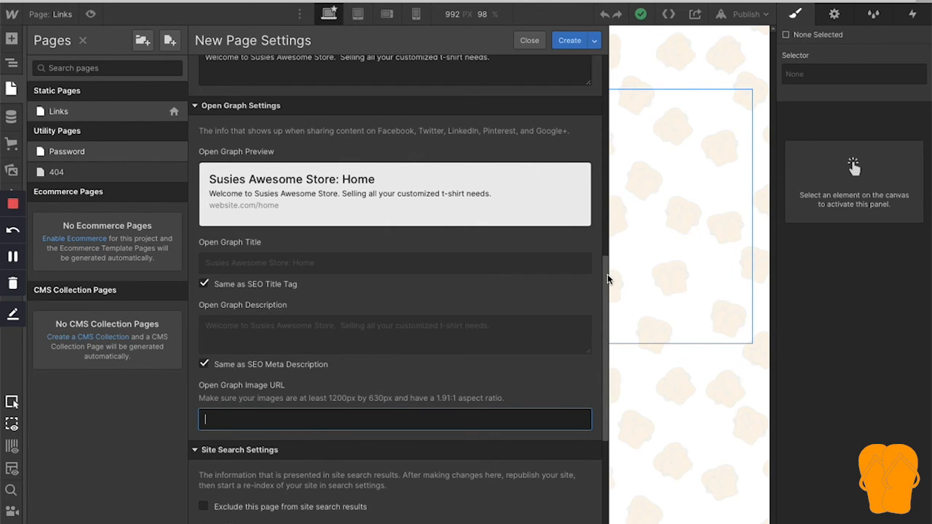
left_click_drag(608, 279, 606, 175)
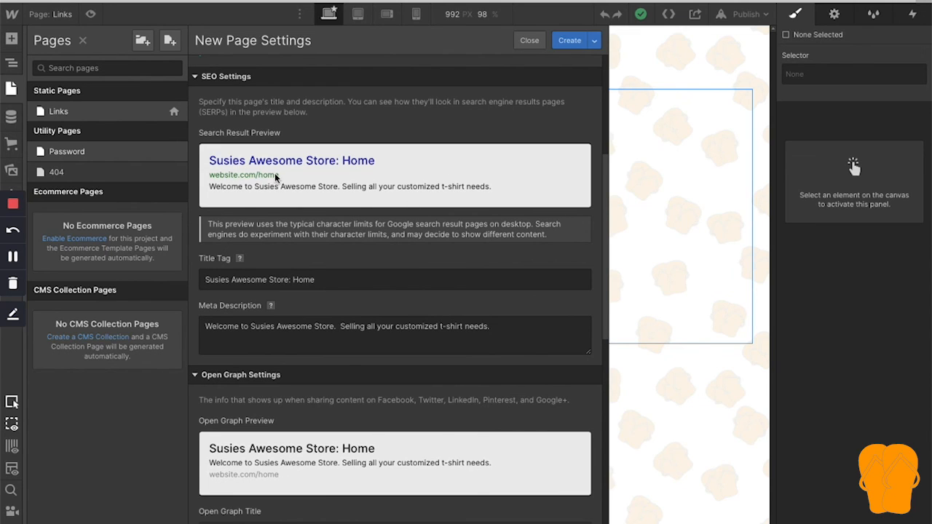
mouse_move(272, 306)
left_click_drag(605, 291, 616, 484)
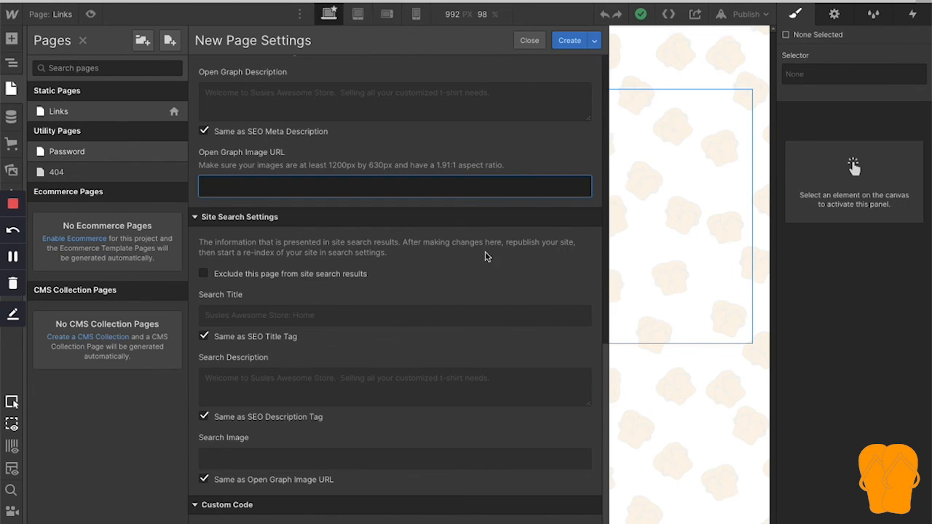
scroll(607, 354, "down", 1)
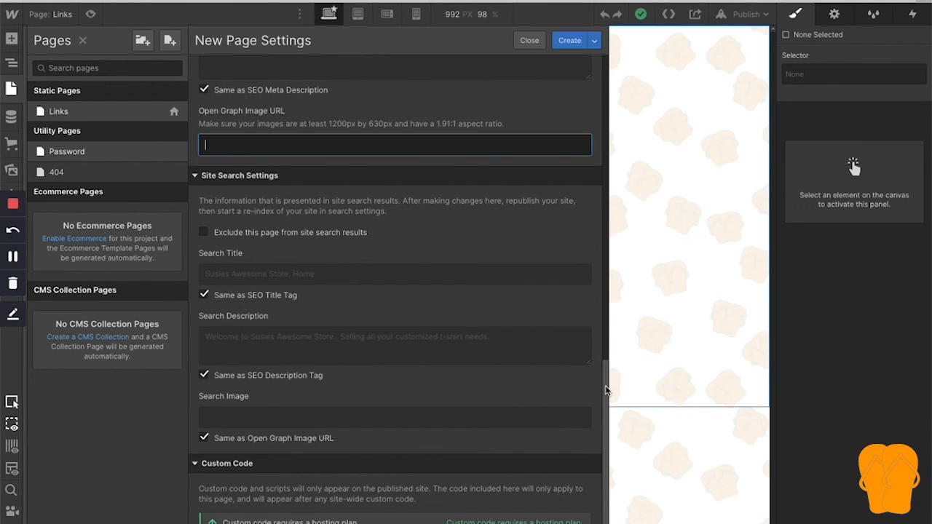
left_click_drag(606, 391, 601, 256)
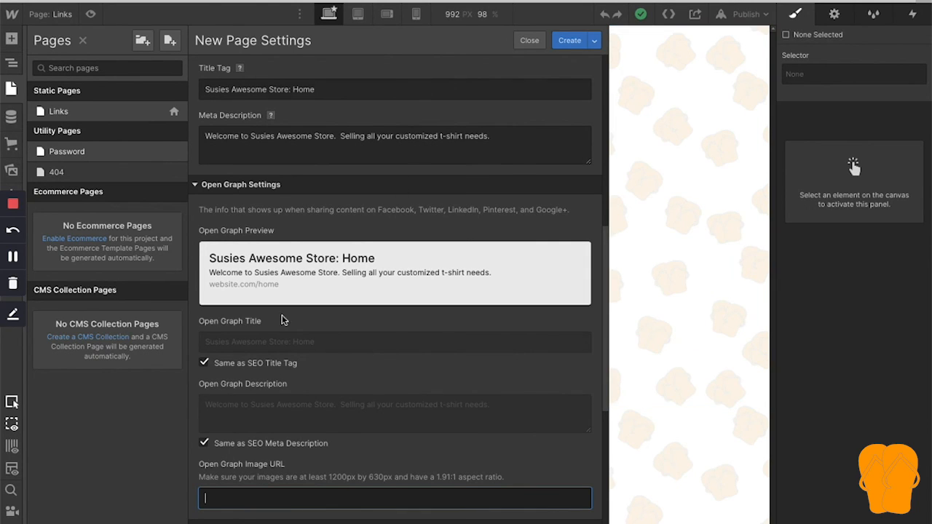
left_click_drag(608, 284, 602, 184)
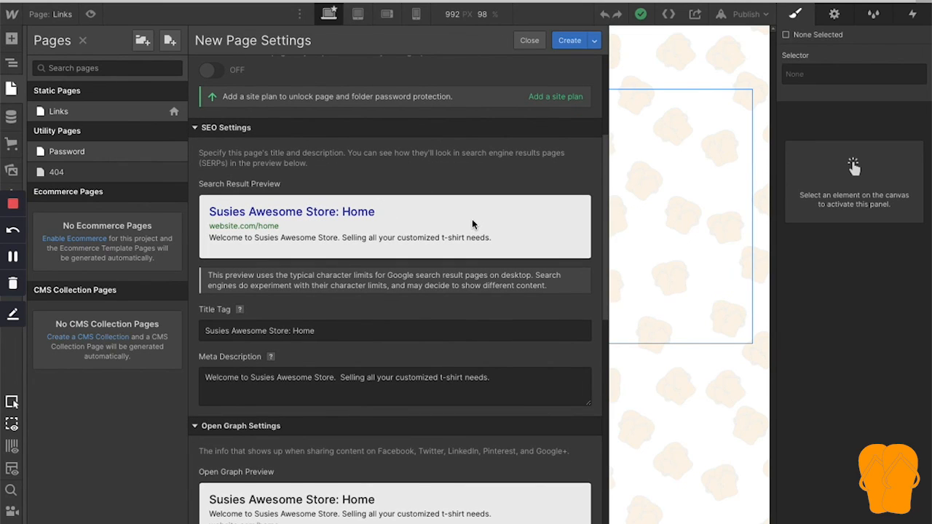